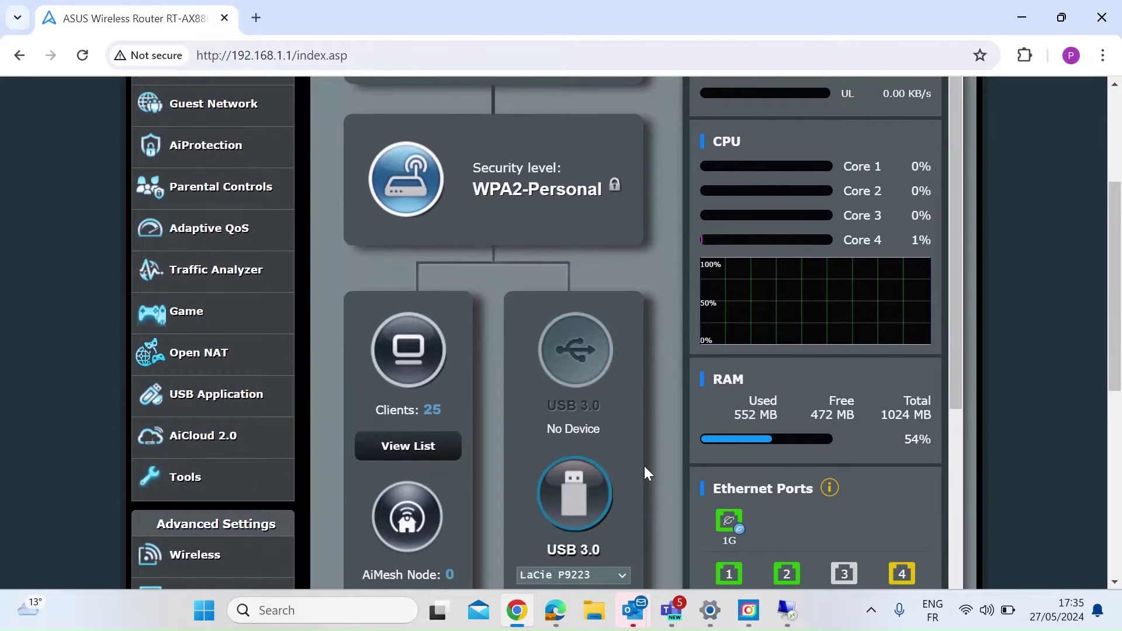
scroll(644, 466, down, 1)
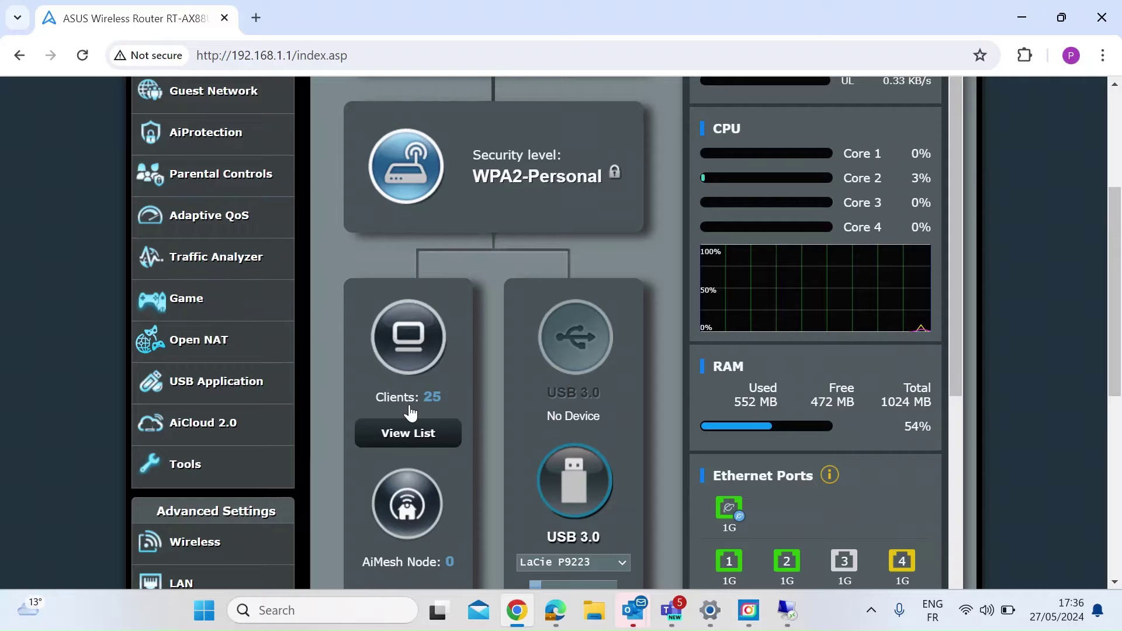
- Bring the optiplex9020 remote desktop session with Speedtest to the front
click(786, 614)
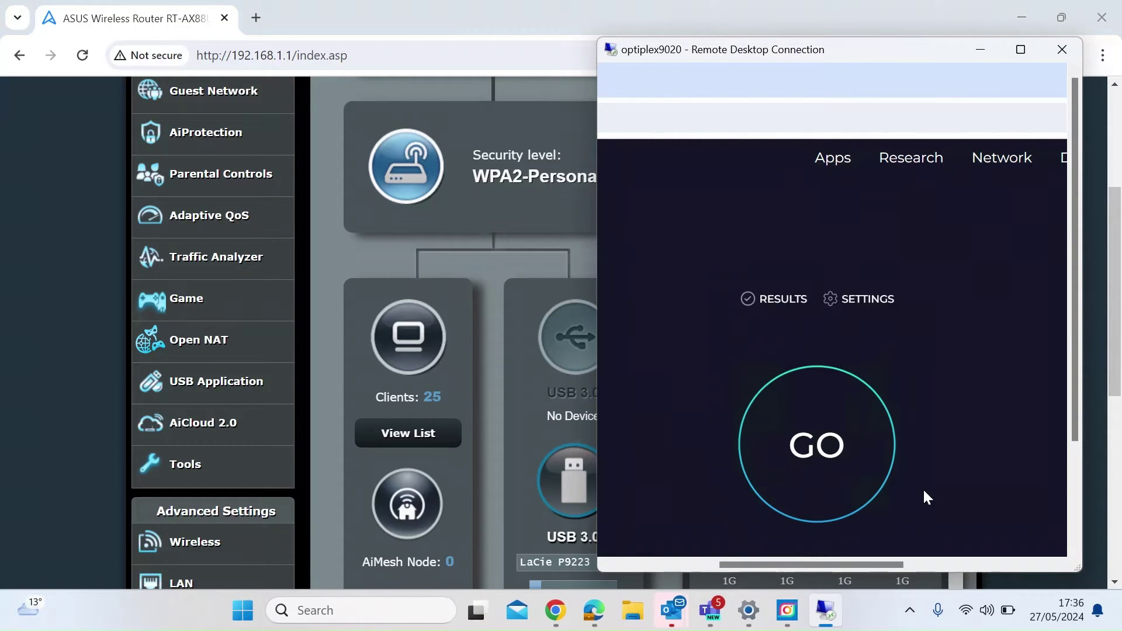
- Run a baseline Speedtest before enabling protection, measuring about 940 Mbps download
click(839, 466)
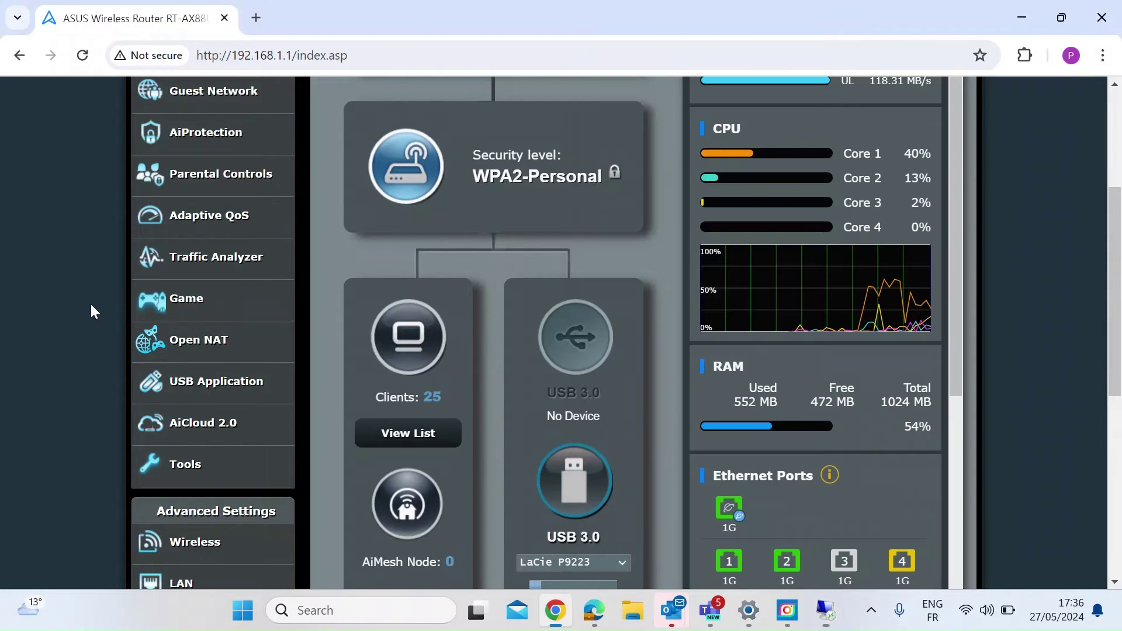
- Switch the Enabled AiProtection toggle to ON on the AiProtection page
click(220, 146)
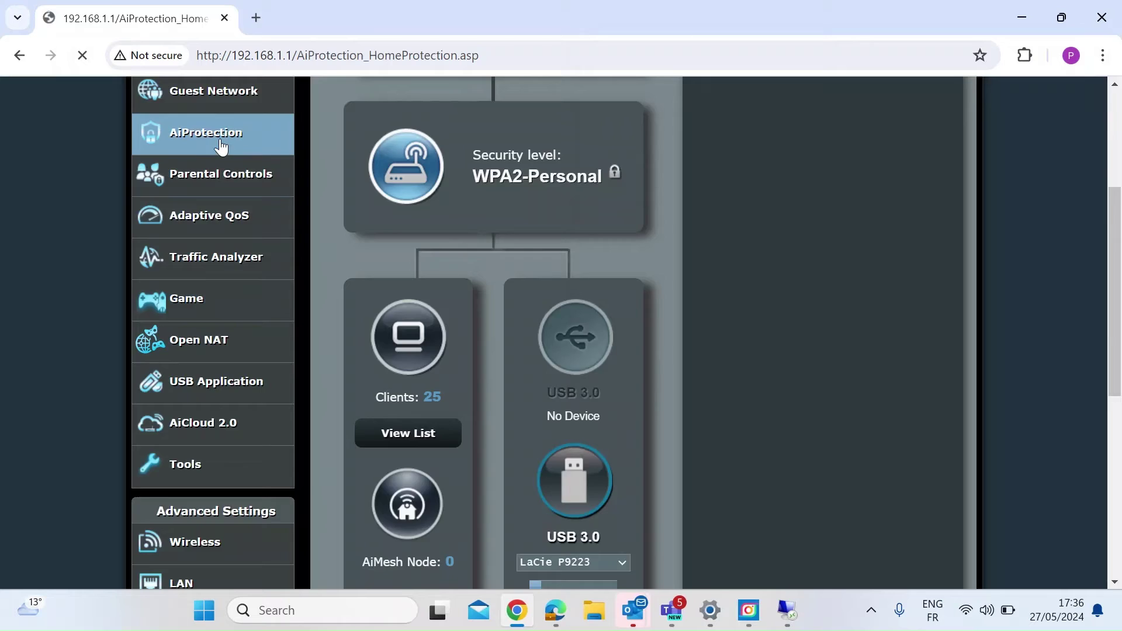
scroll(522, 416, down, 1)
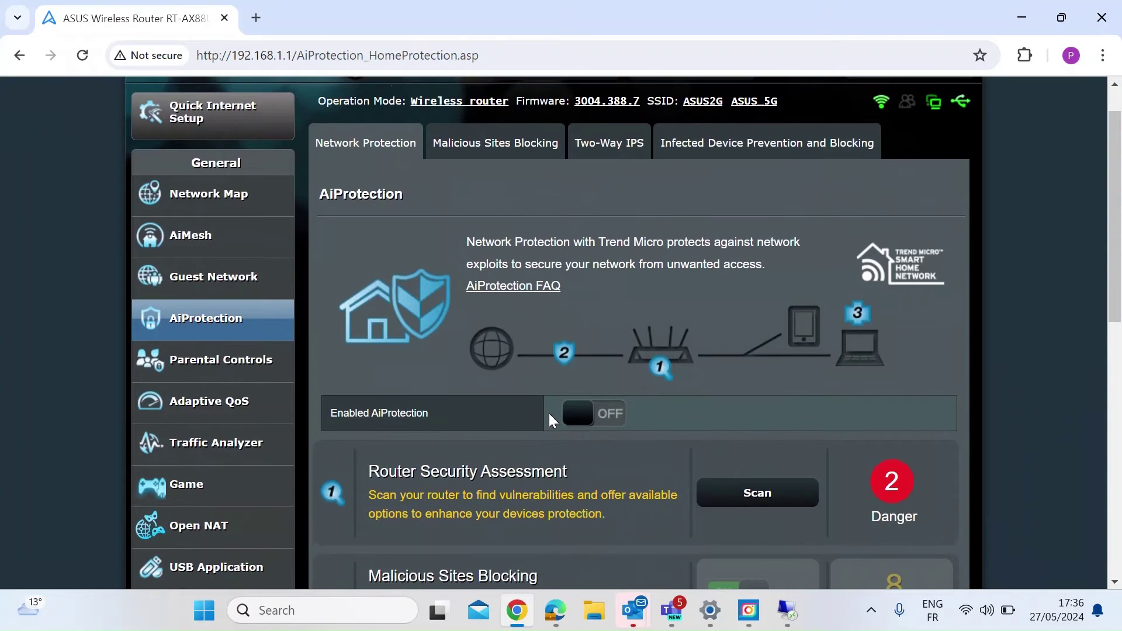
click(592, 417)
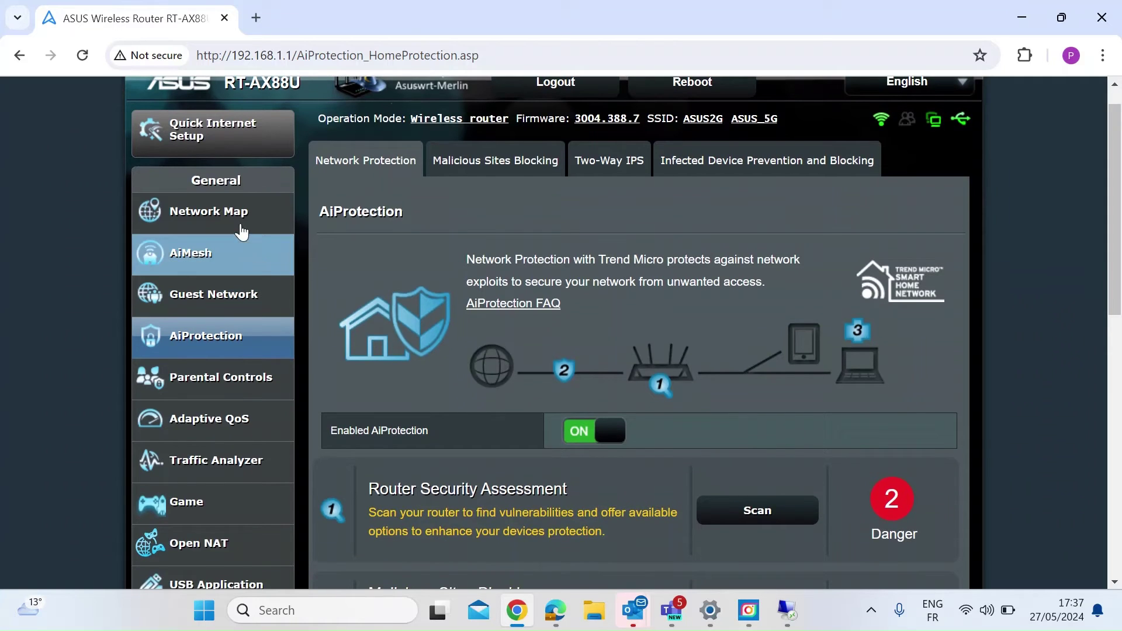
- Check RAM at 54% on Network Map, then return to the remote Speedtest window
click(234, 223)
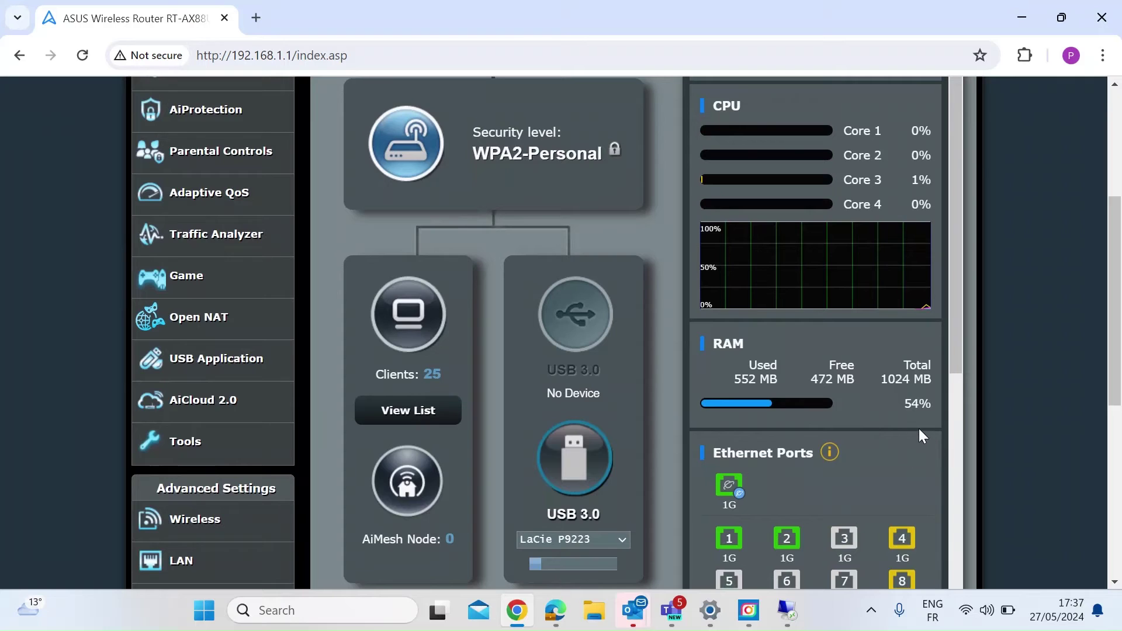
key(alt+Tab)
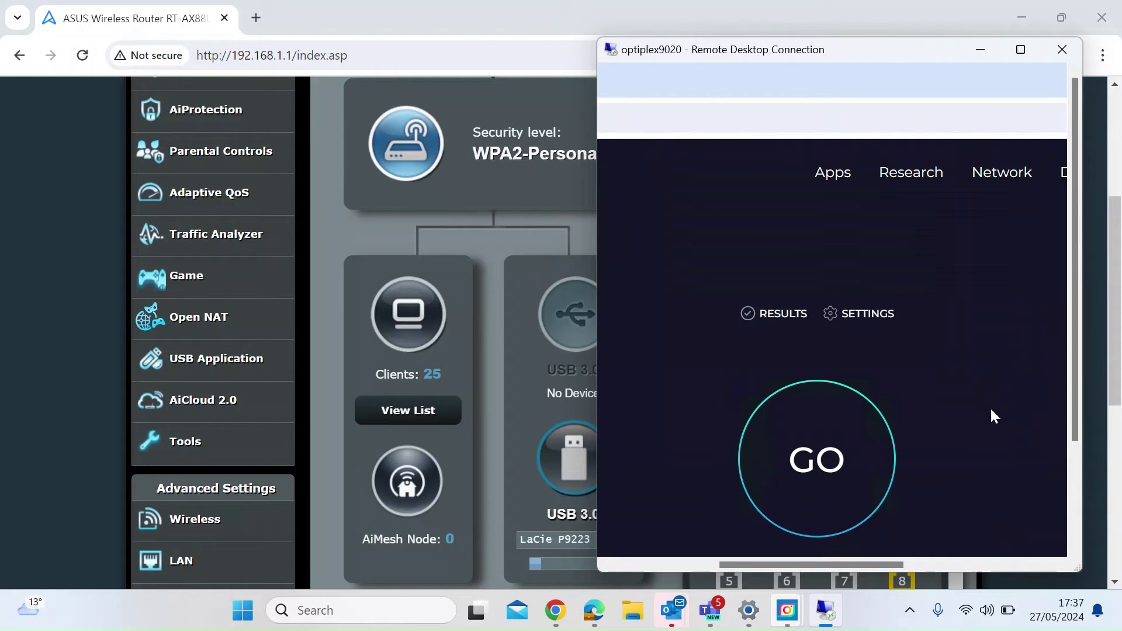
- Rerun Speedtest with AiProtection on, getting 939.96 Mbps download and 4 ms ping
click(830, 471)
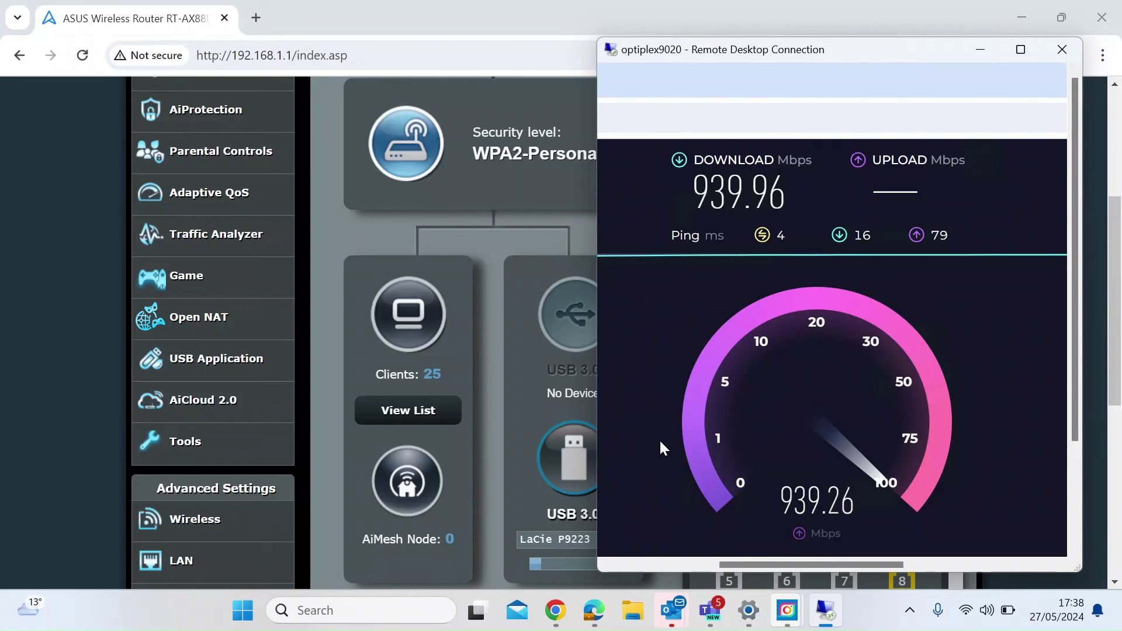
click(54, 250)
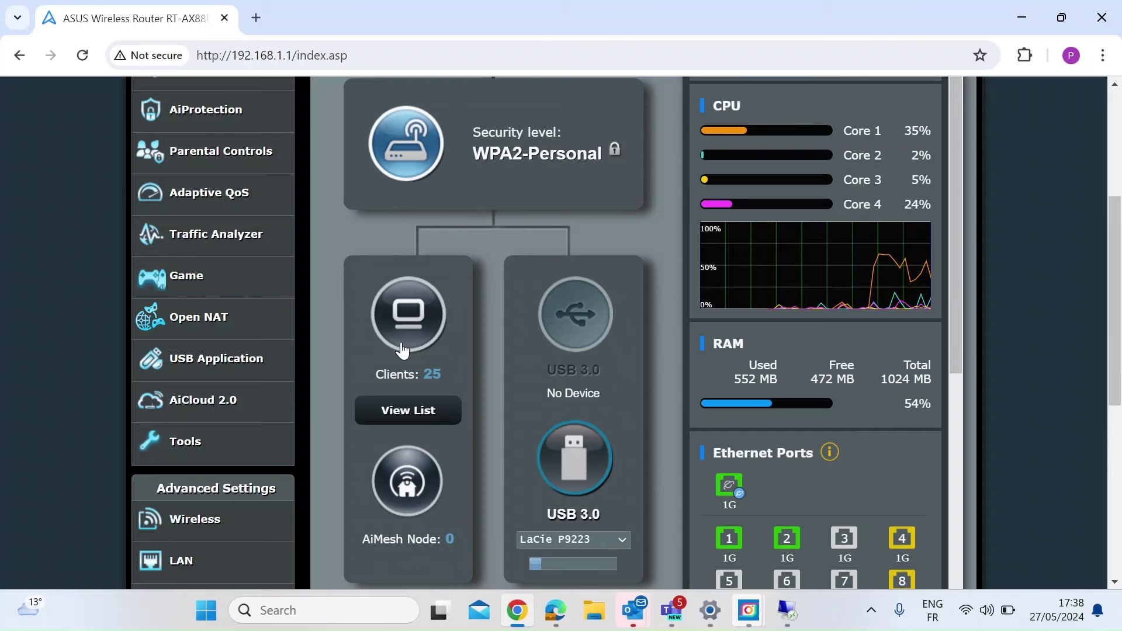